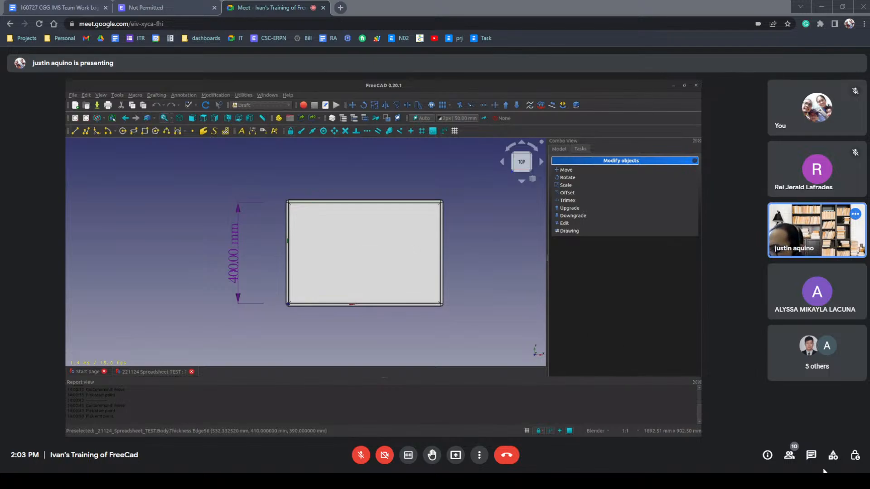
# Share the copied YouTube video link with everyone in the meeting chat.
pyautogui.click(811, 454)
pyautogui.write('https://youtu.be/t2U1h-NniaU')
pyautogui.press('Return')
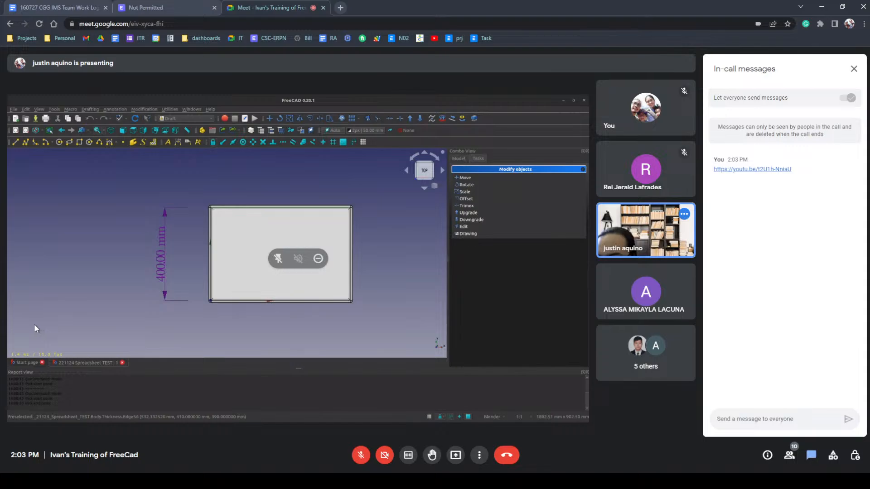
# Examine the Body of the spreadsheet test model and the features nested under it.
pyautogui.click(459, 159)
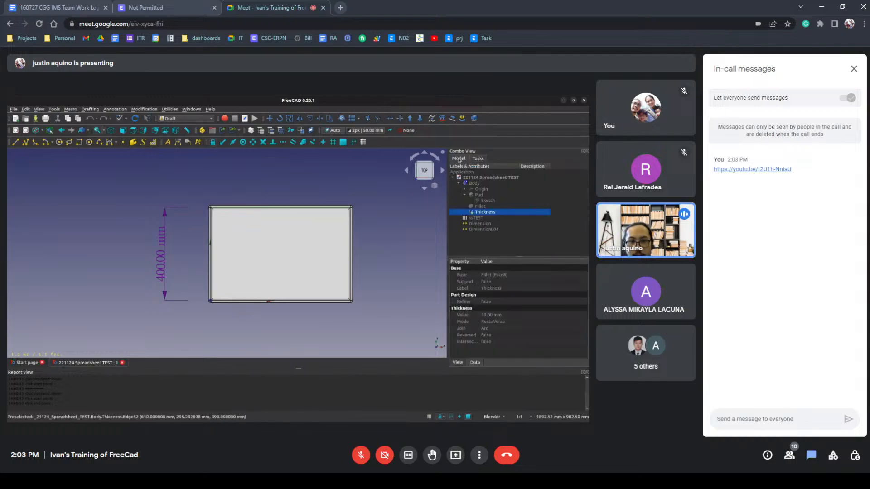
pyautogui.click(459, 183)
pyautogui.click(475, 183)
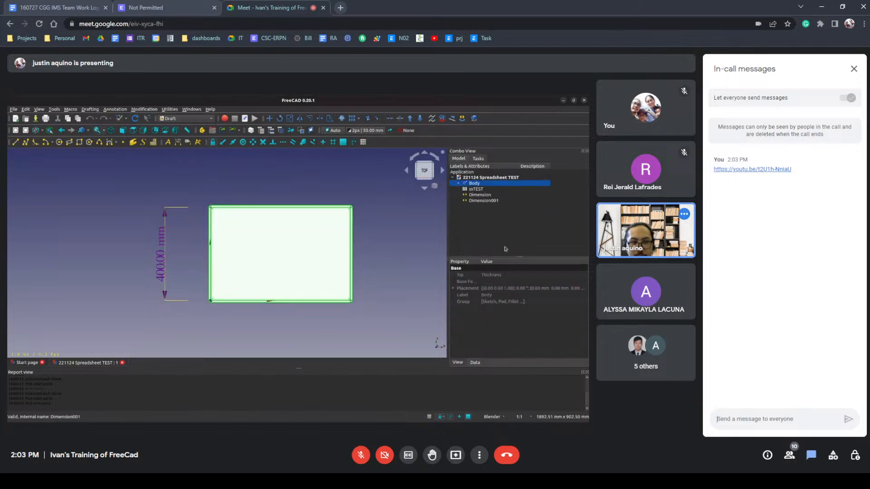
pyautogui.click(485, 159)
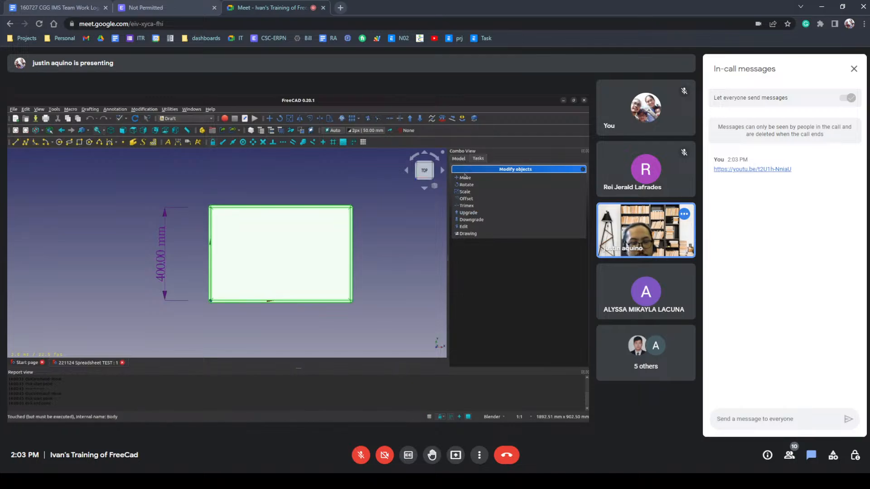
pyautogui.click(458, 158)
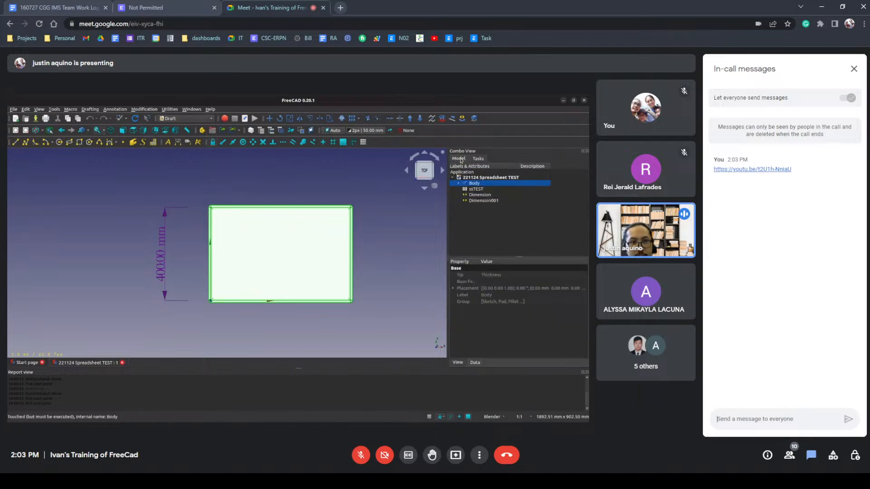
pyautogui.click(459, 184)
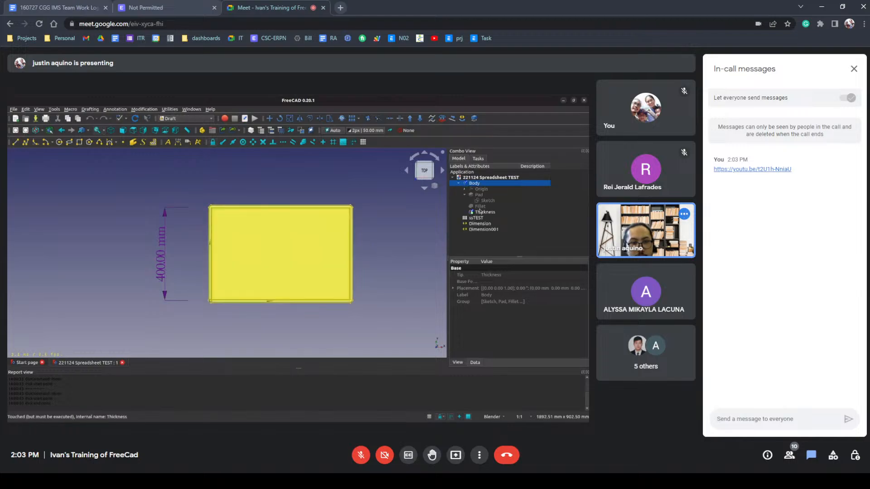
# Review the Pad feature's properties and parameters without changing them, then return to the feature list.
pyautogui.click(480, 195)
pyautogui.click(465, 196)
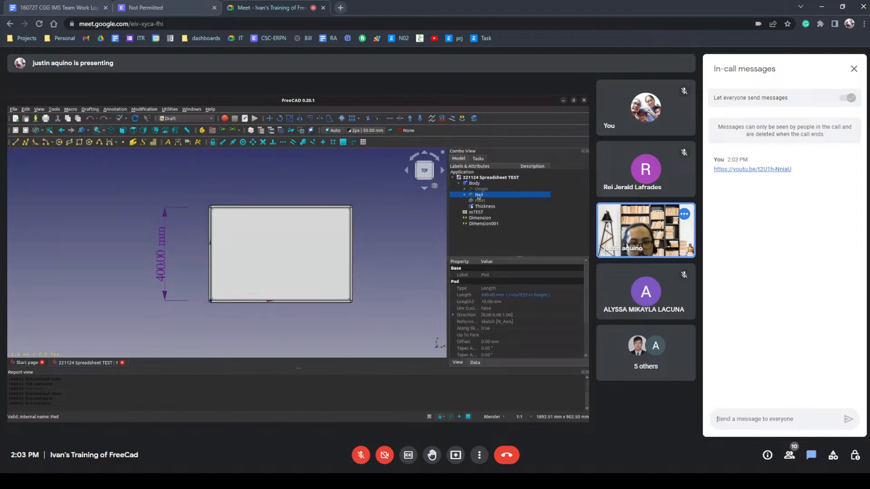
pyautogui.click(478, 159)
pyautogui.click(459, 159)
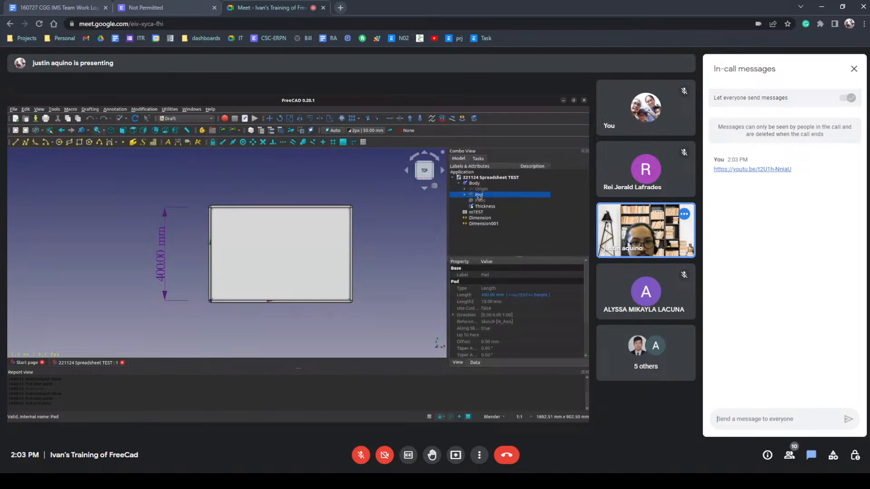
pyautogui.doubleClick(479, 196)
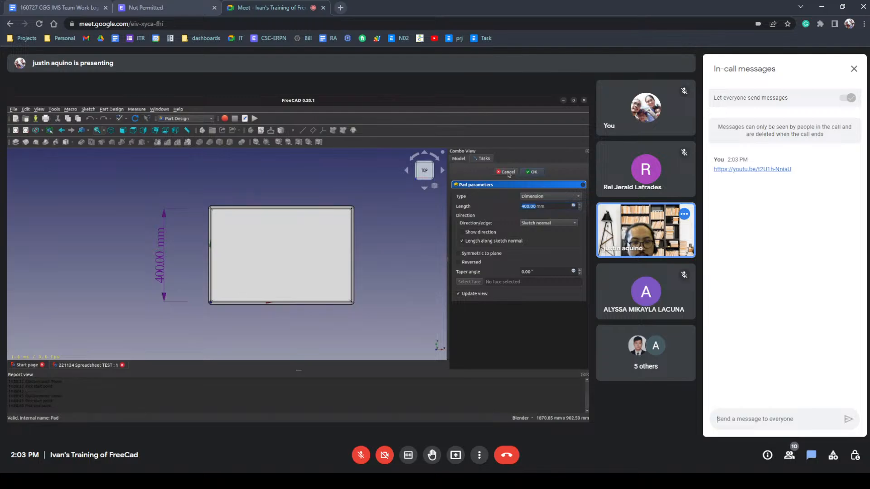
pyautogui.click(507, 173)
pyautogui.click(457, 159)
pyautogui.click(465, 195)
# Inspect the box in 3D and review the parameters of its Thickness feature without changing them.
pyautogui.moveTo(382, 247); pyautogui.dragTo(380, 222, button='middle')
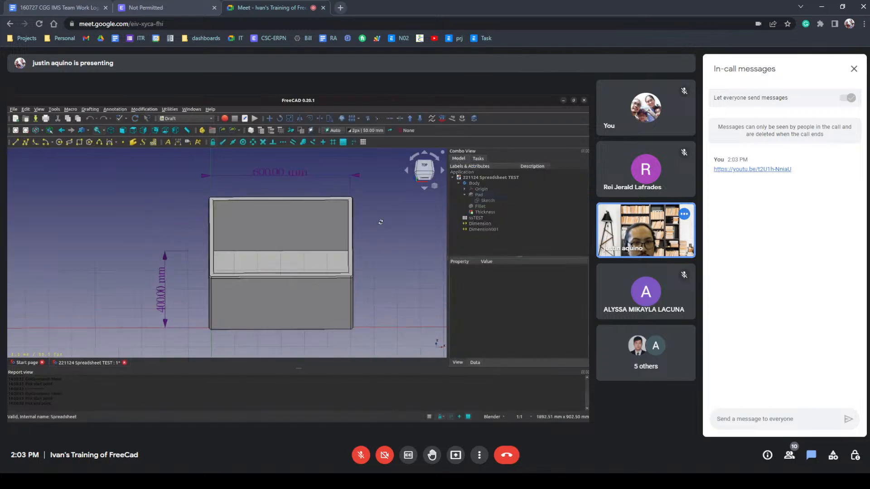
pyautogui.click(378, 240)
pyautogui.moveTo(376, 258); pyautogui.dragTo(385, 225, button='middle')
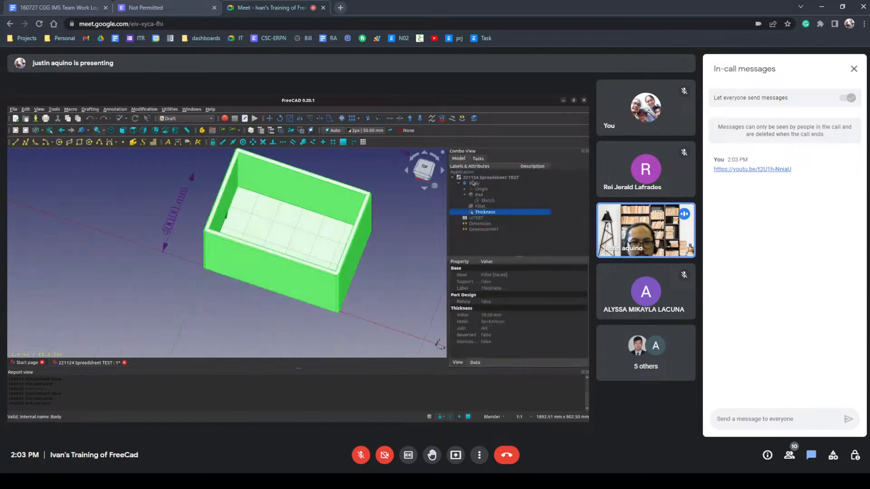
pyautogui.doubleClick(487, 212)
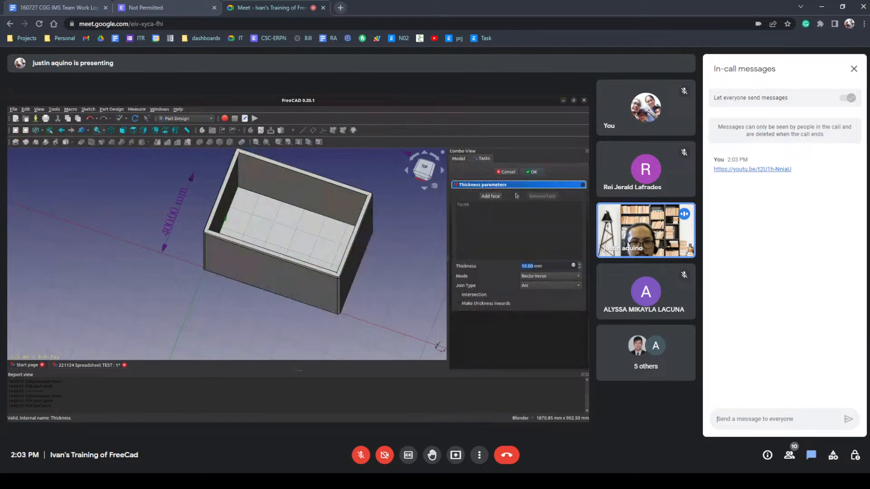
pyautogui.click(508, 172)
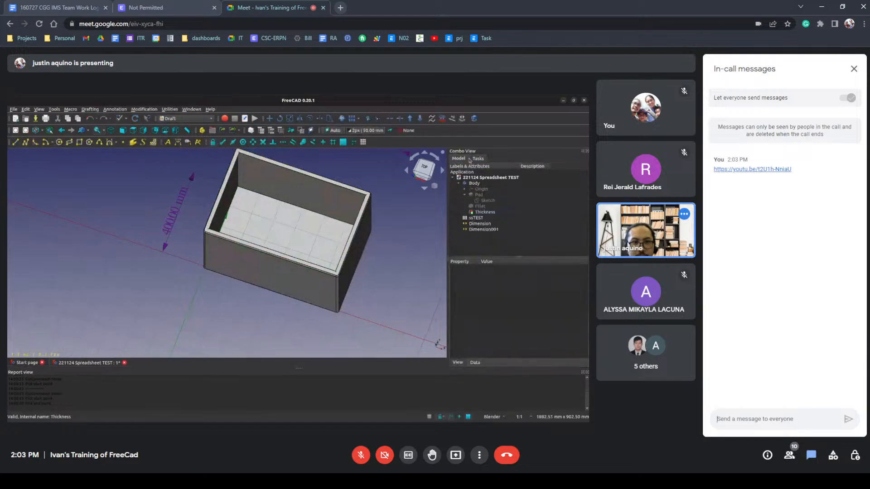
pyautogui.click(488, 212)
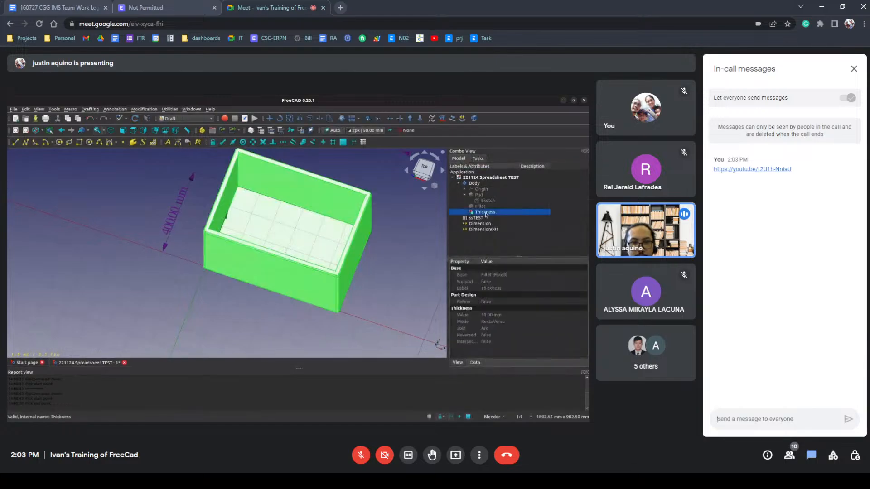
pyautogui.click(474, 184)
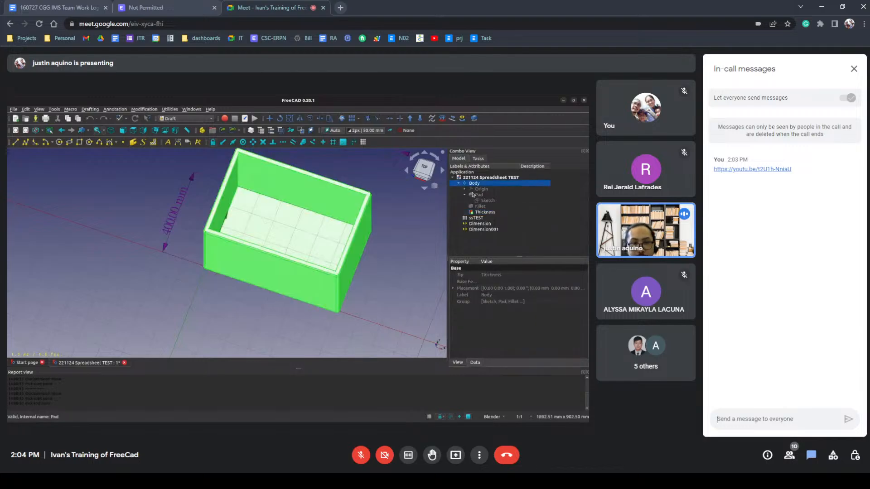
# Open the ssTEST spreadsheet and review its height, width and length cells.
pyautogui.doubleClick(477, 218)
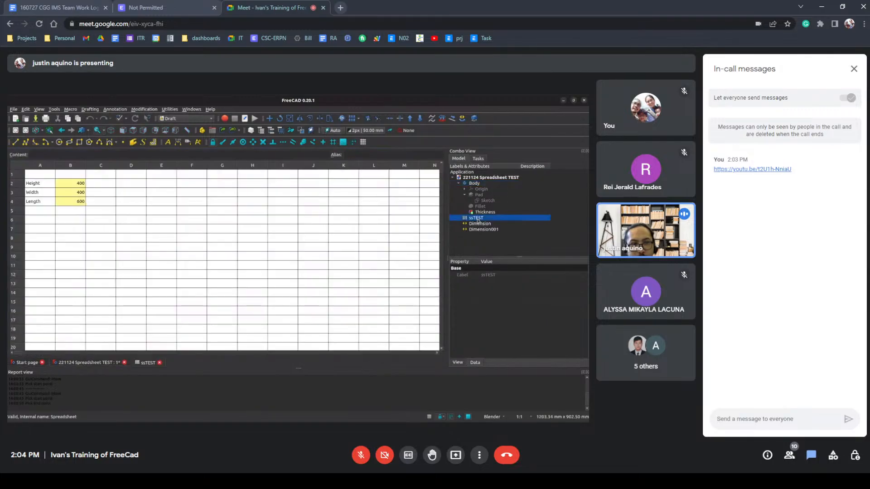
pyautogui.click(478, 159)
pyautogui.click(459, 159)
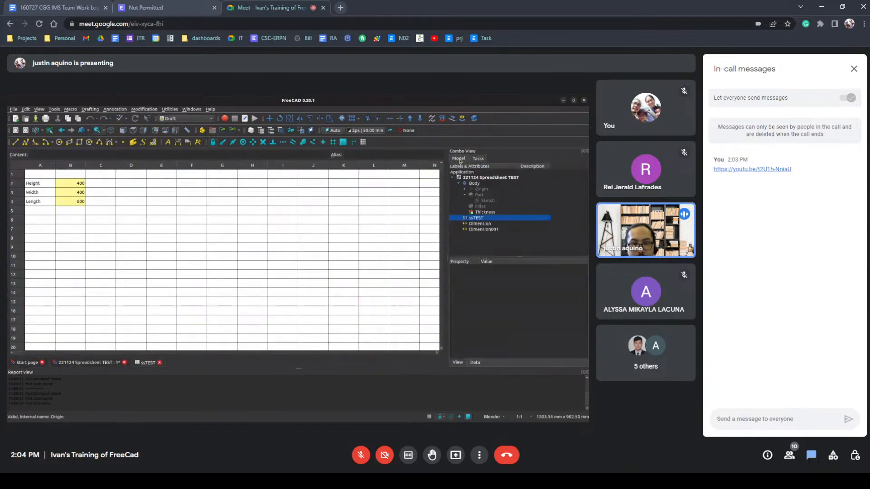
pyautogui.click(478, 223)
pyautogui.doubleClick(477, 218)
pyautogui.click(478, 159)
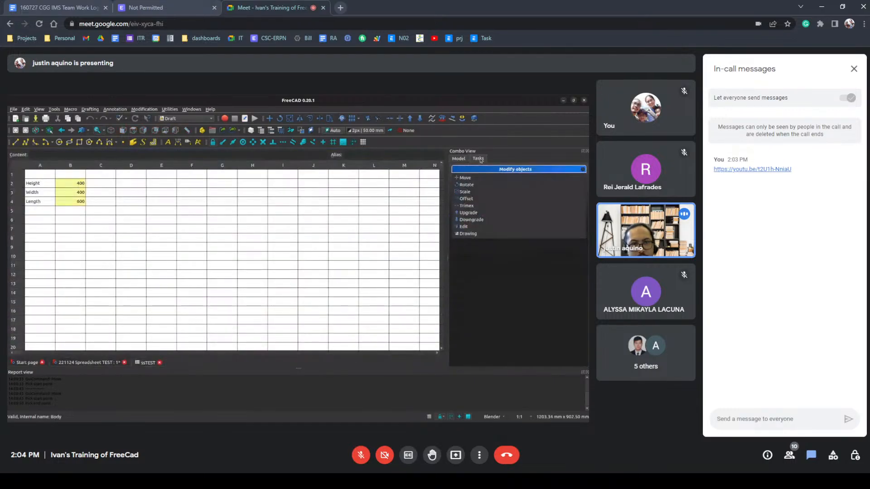
pyautogui.click(462, 158)
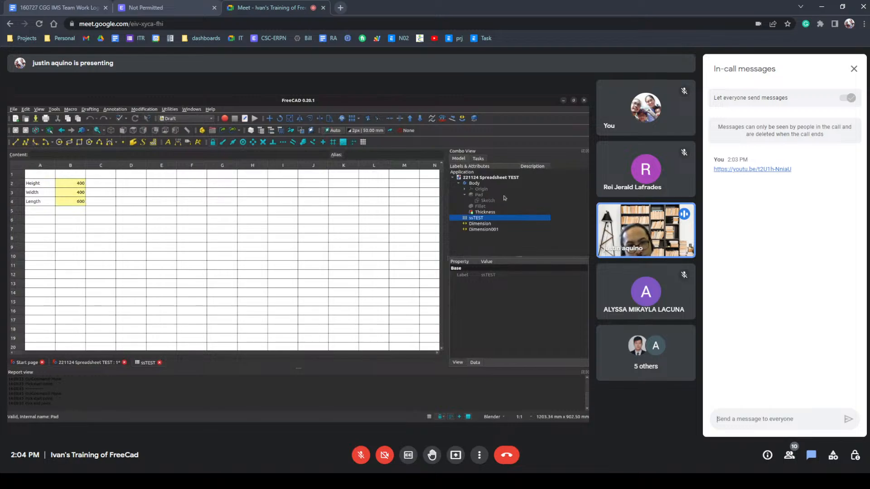
# Return to the Body in the 3D view and inspect the box with its dimensions.
pyautogui.click(474, 183)
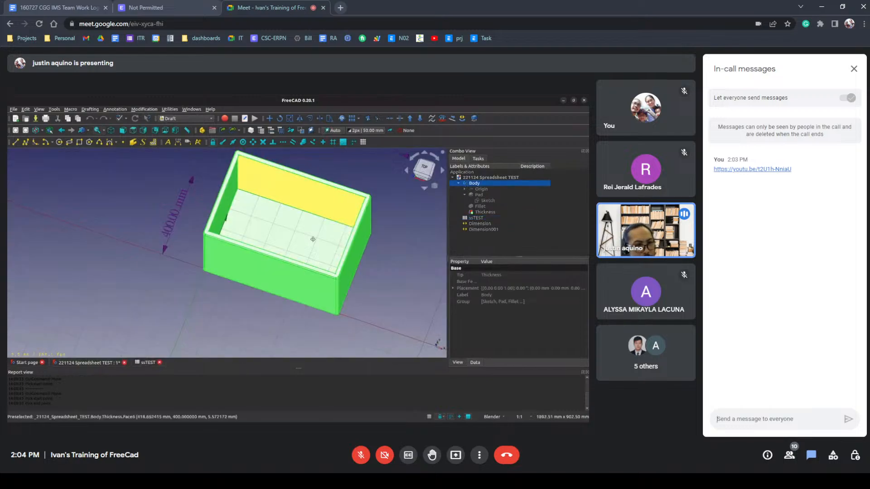
pyautogui.keyDown('shift'); pyautogui.moveTo(329, 220); pyautogui.dragTo(294, 256, button='middle'); pyautogui.keyUp('shift')
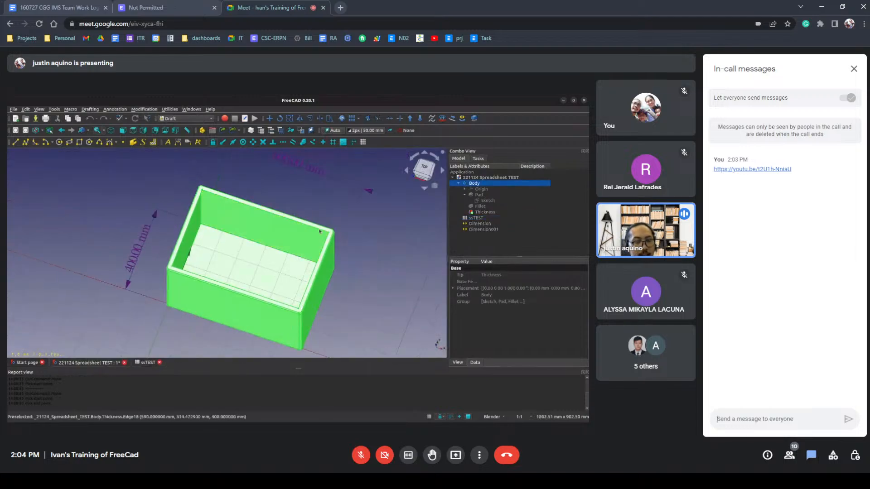
pyautogui.keyDown('shift'); pyautogui.moveTo(363, 299); pyautogui.dragTo(372, 287, button='middle'); pyautogui.keyUp('shift')
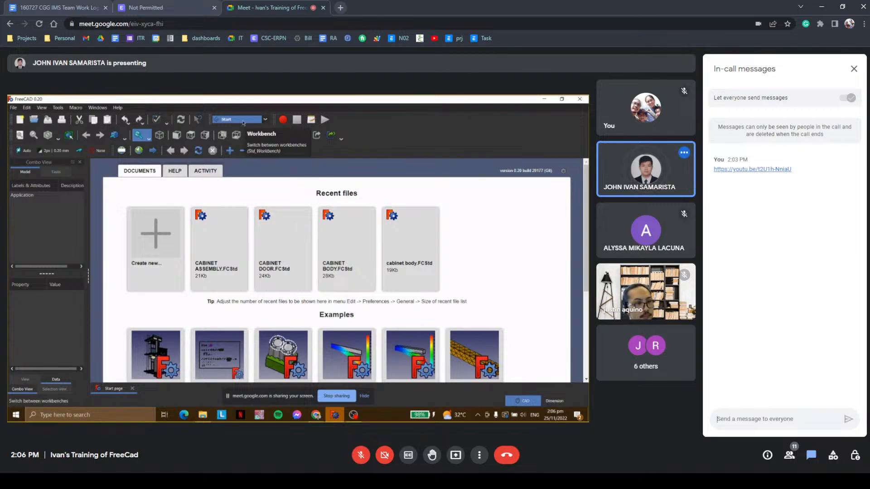
# Create a new FreeCAD document and switch it to the Part Design workbench.
pyautogui.click(167, 258)
pyautogui.click(238, 120)
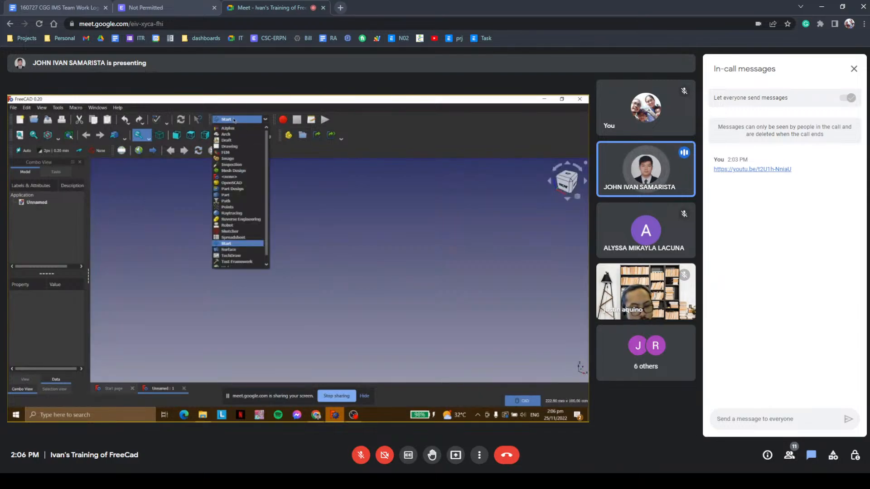
pyautogui.click(242, 189)
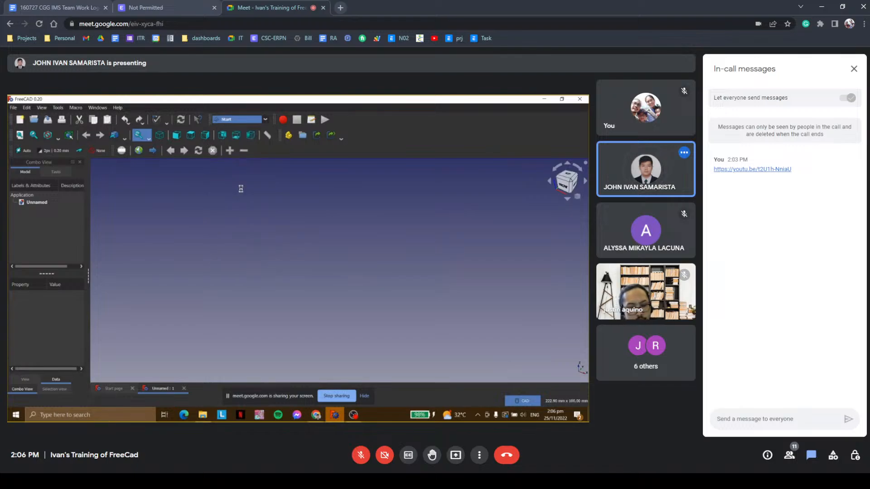
# Create a new sketch in the empty document, choosing the XZ plane as its base.
pyautogui.click(33, 197)
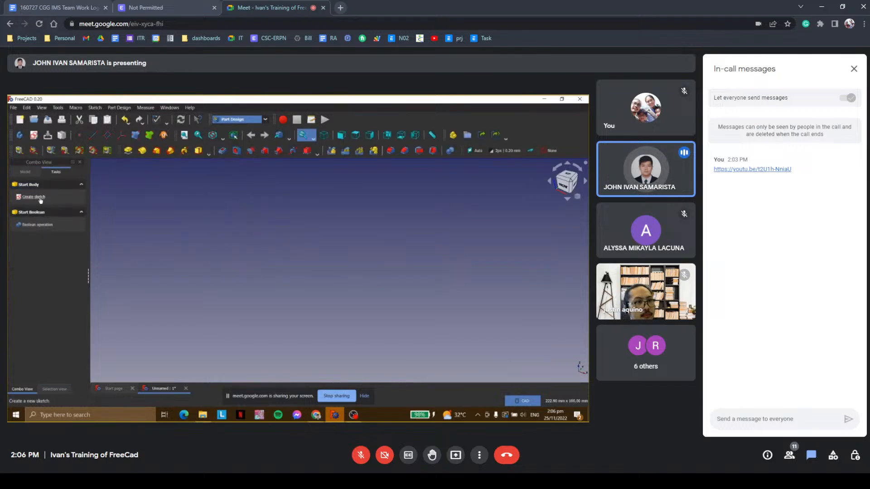
pyautogui.click(39, 198)
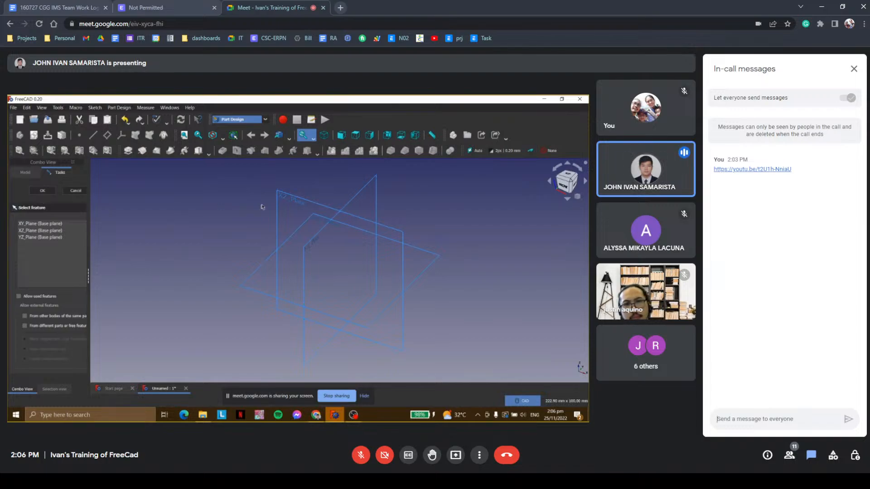
pyautogui.click(286, 201)
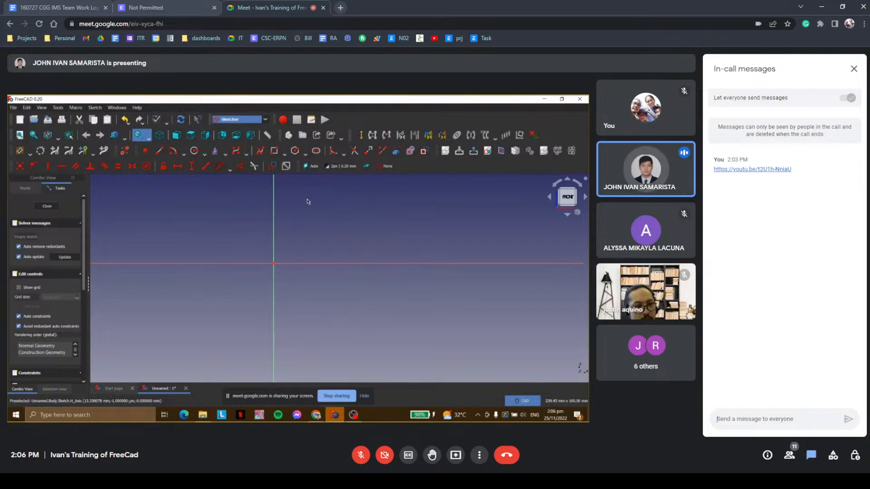
# Sketch a centered rectangle with its center on the sketch origin.
pyautogui.click(283, 157)
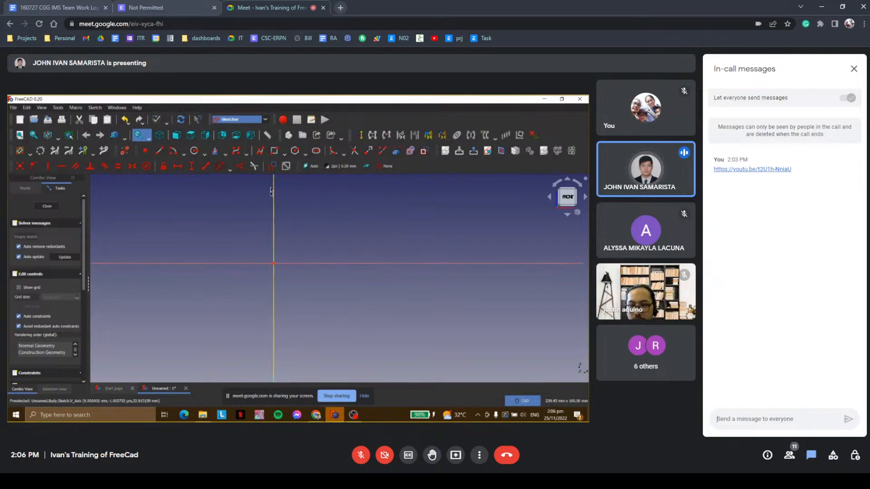
pyautogui.click(284, 155)
pyautogui.click(300, 170)
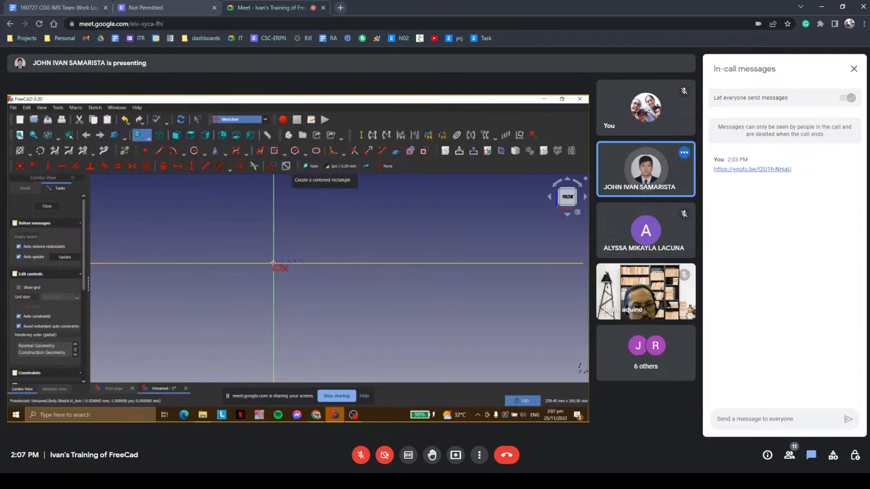
pyautogui.click(274, 263)
pyautogui.click(370, 314)
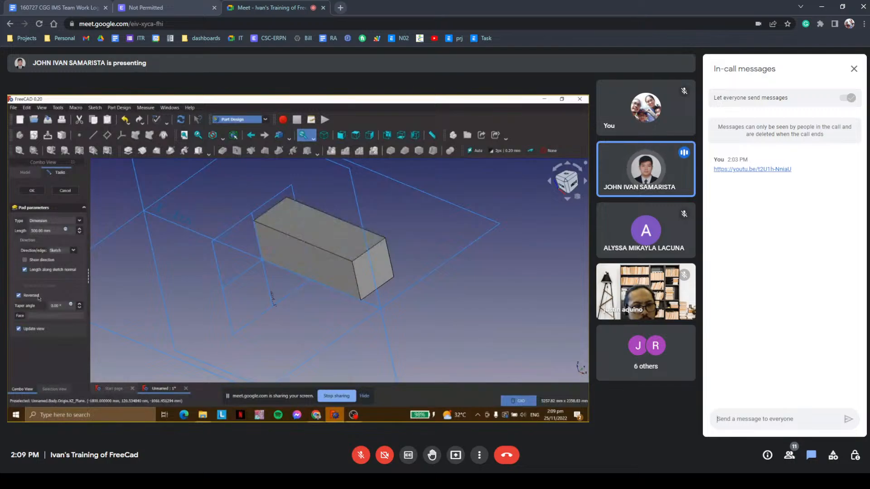
# Accept the 500 mm pad of the rectangle with its direction reversed.
pyautogui.click(32, 190)
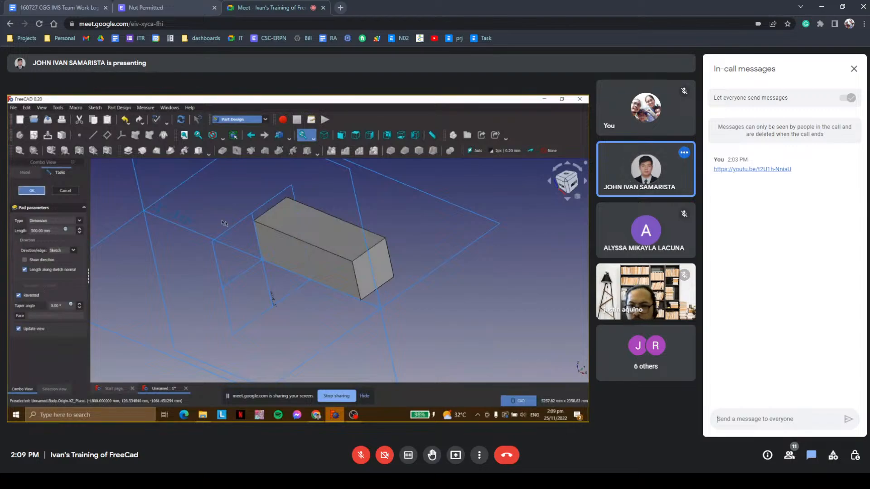
pyautogui.press('1')
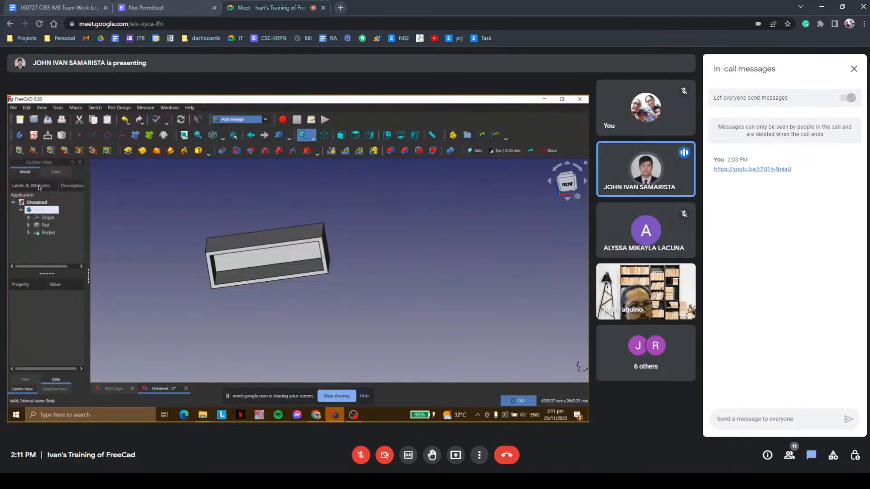
# Select the front rim face of the hollowed cabinet body.
pyautogui.scroll(2, 211, 215)
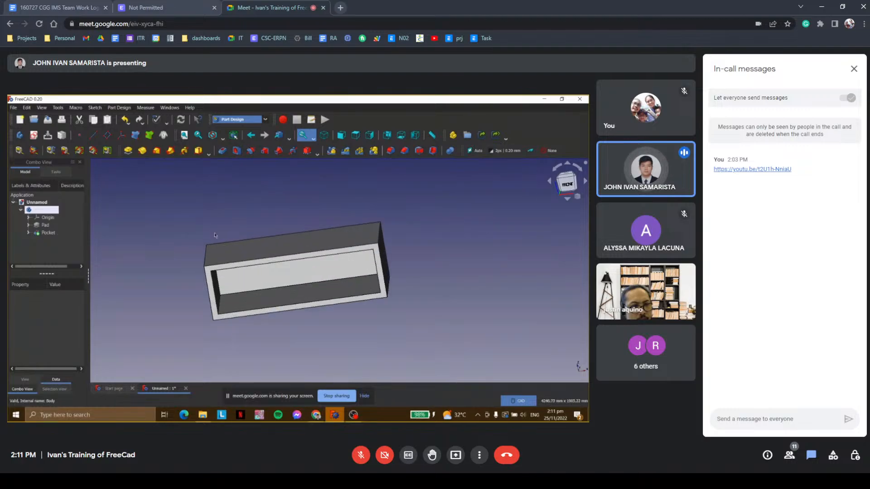
pyautogui.click(214, 271)
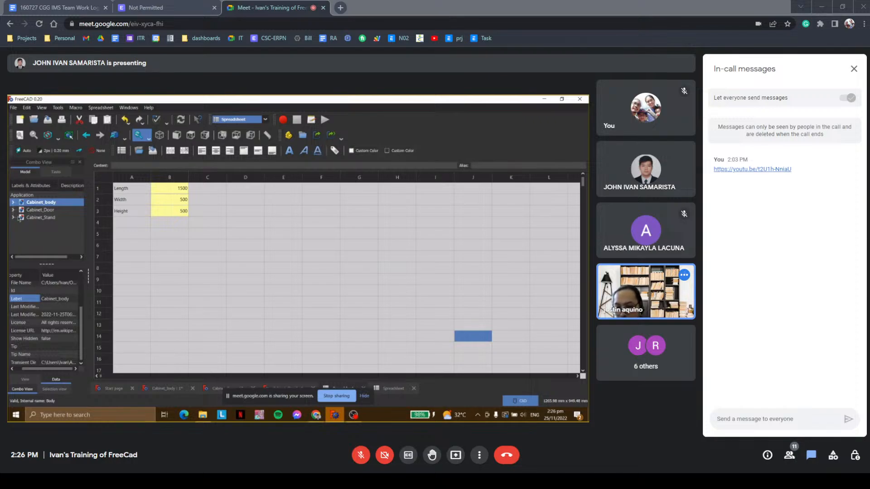
# Activate the Cabinet_Stand document from the model tree.
pyautogui.doubleClick(30, 218)
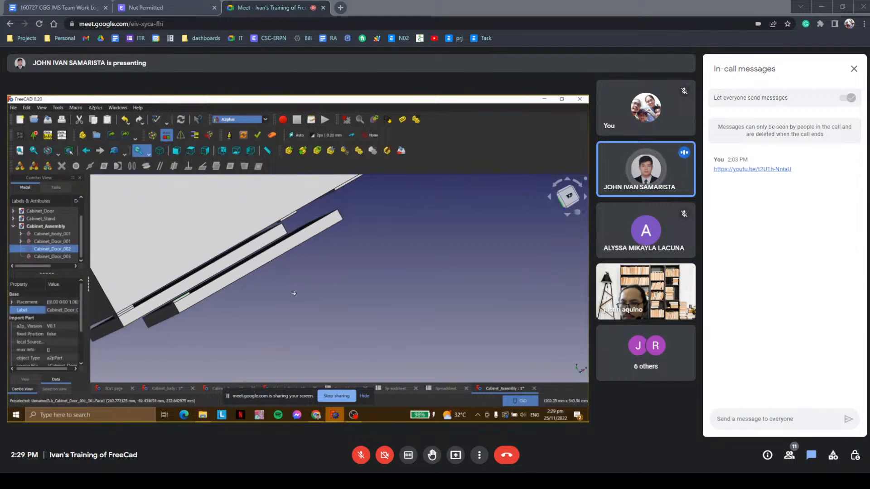
# Constrain an edge of Cabinet_Door_002 to the matching cabinet body edge with an axis coincident constraint, direction aligned and lock rotation False.
pyautogui.moveTo(302, 222); pyautogui.dragTo(275, 225, button='middle')
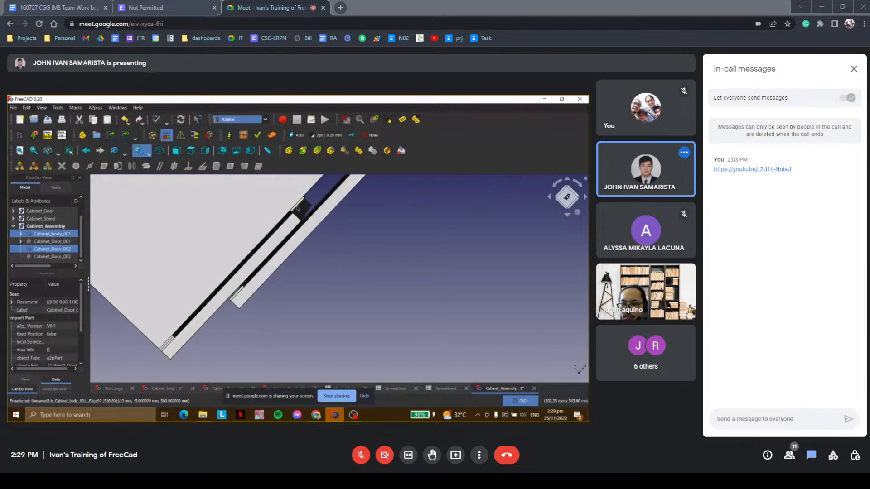
pyautogui.keyDown('ctrl'); pyautogui.click(297, 208); pyautogui.keyUp('ctrl')
pyautogui.click(146, 166)
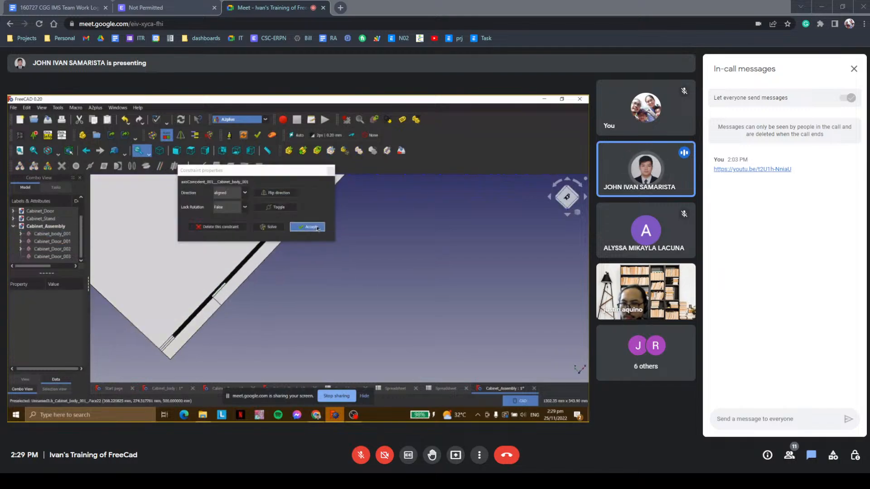
pyautogui.click(318, 227)
# Add a second aligned axis coincident constraint between the inner tab edge of Cabinet_Door_002 and the cabinet body edge, without locking rotation.
pyautogui.moveTo(305, 217); pyautogui.dragTo(257, 257, button='middle')
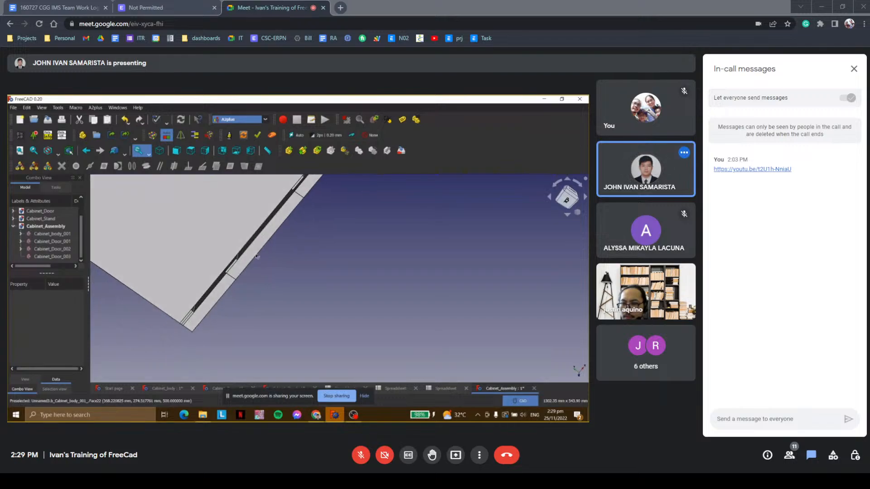
pyautogui.scroll(5, 257, 256)
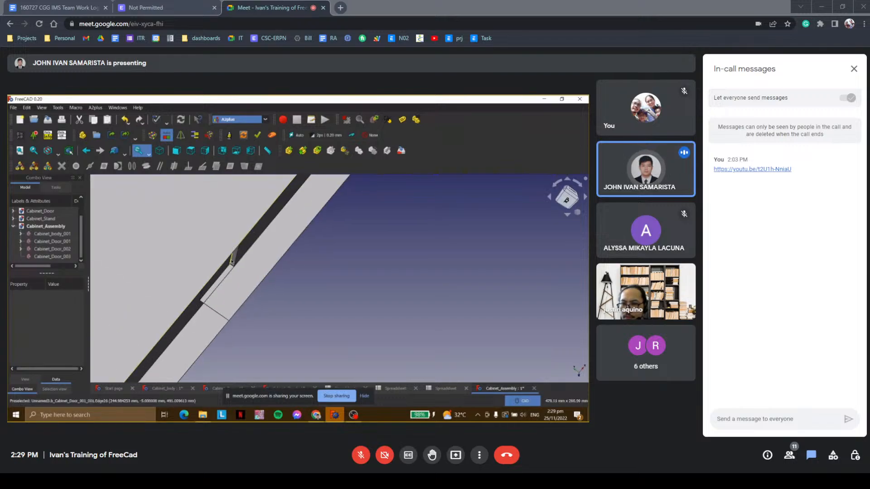
pyautogui.click(231, 262)
pyautogui.scroll(-5, 282, 252)
pyautogui.moveTo(319, 233); pyautogui.dragTo(311, 289, button='middle')
pyautogui.scroll(4, 301, 232)
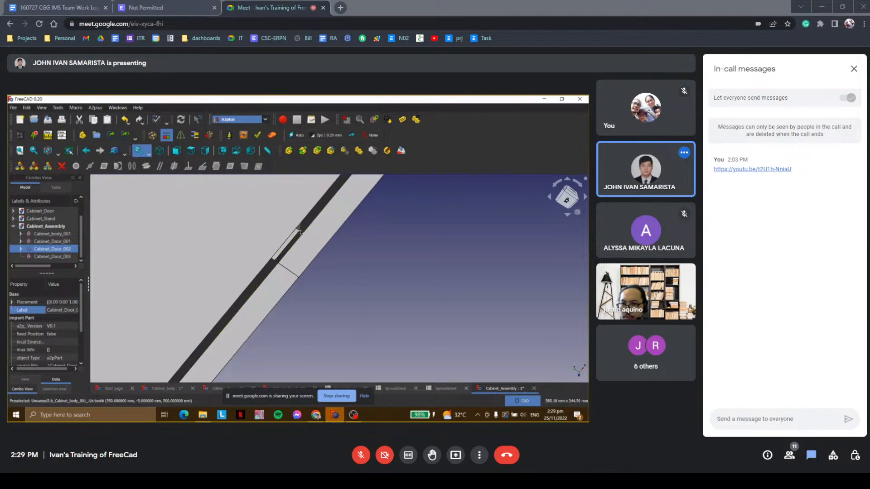
pyautogui.keyDown('ctrl'); pyautogui.click(301, 228); pyautogui.keyUp('ctrl')
pyautogui.click(146, 166)
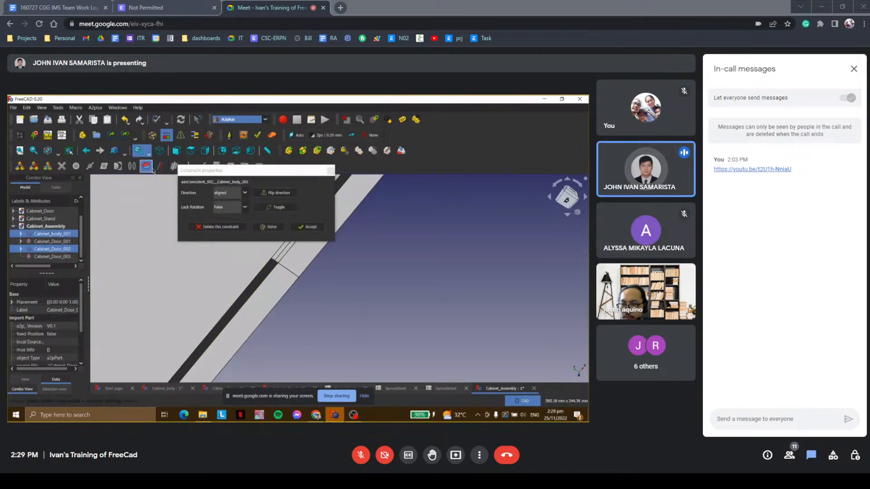
pyautogui.click(309, 226)
# Attach Cabinet_Door_003 to the cabinet body with a center of mass constraint between their faces, direction aligned, offset 0.00 mm, lock rotation False.
pyautogui.scroll(-6, 392, 287)
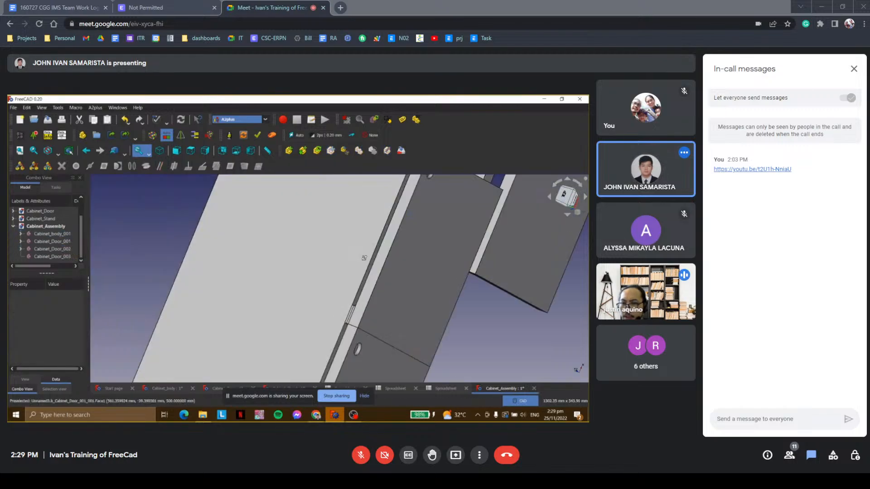
pyautogui.scroll(6, 416, 298)
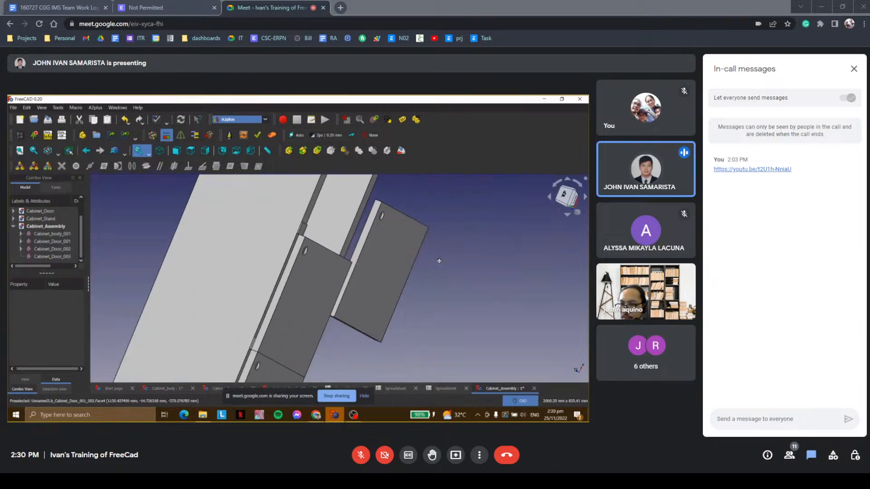
pyautogui.moveTo(422, 271); pyautogui.dragTo(412, 270, button='middle')
pyautogui.click(341, 192)
pyautogui.scroll(-4, 533, 259)
pyautogui.moveTo(534, 260); pyautogui.dragTo(313, 287, button='middle')
pyautogui.moveTo(507, 228); pyautogui.dragTo(412, 274, button='middle')
pyautogui.scroll(6, 399, 213)
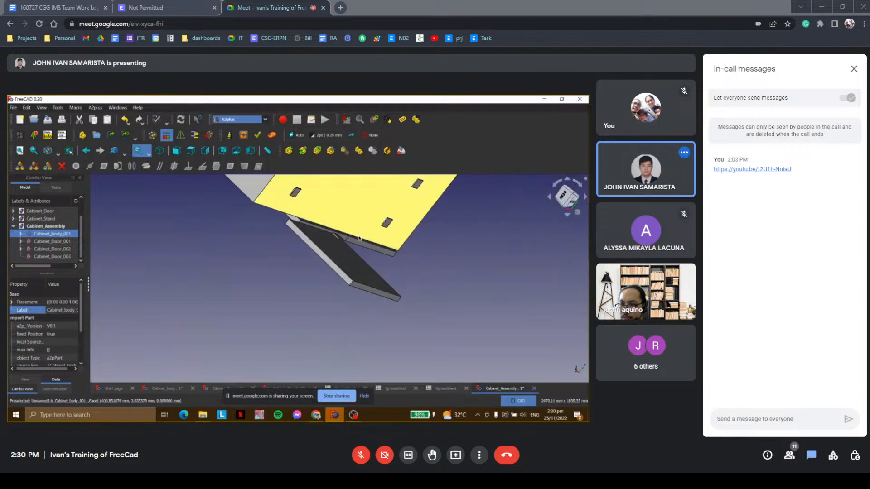
pyautogui.click(330, 236)
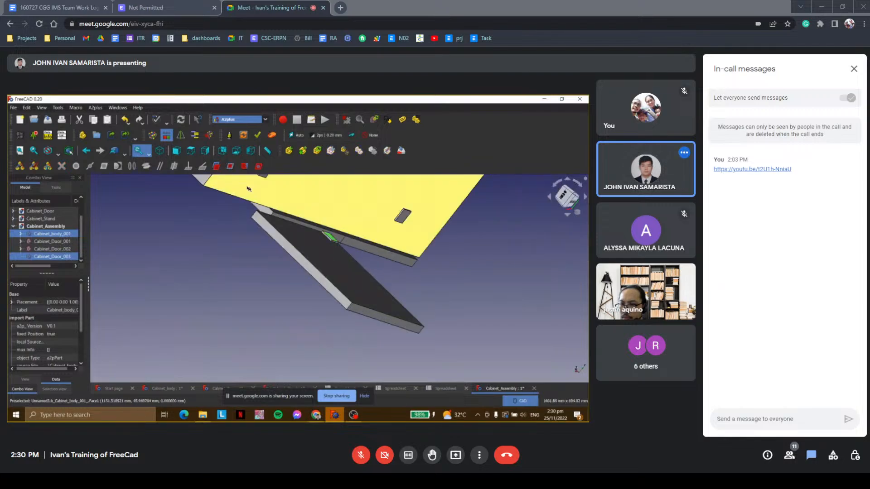
pyautogui.click(245, 168)
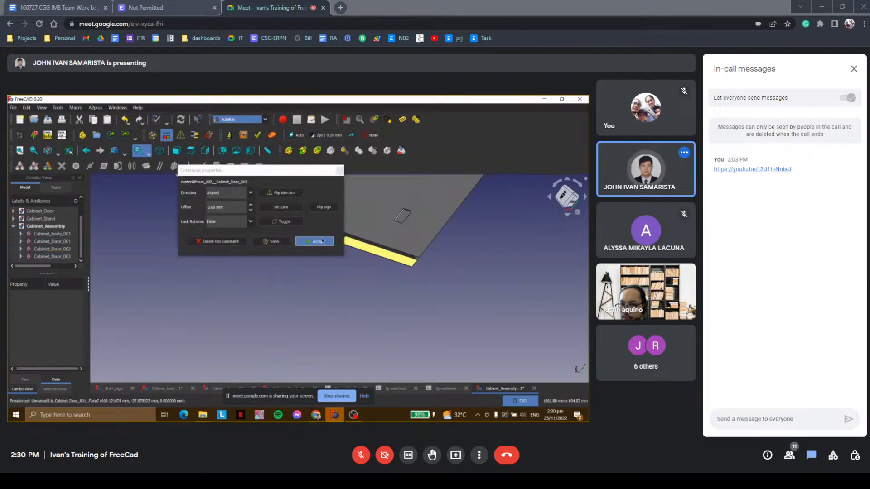
pyautogui.click(315, 241)
pyautogui.moveTo(291, 258); pyautogui.dragTo(313, 254, button='middle')
pyautogui.scroll(-8, 387, 253)
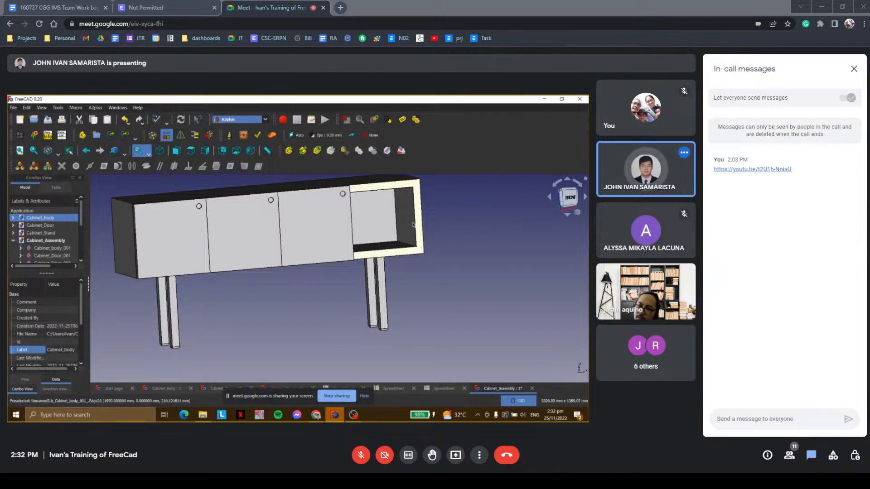
pyautogui.moveTo(456, 226); pyautogui.dragTo(464, 249, button='middle')
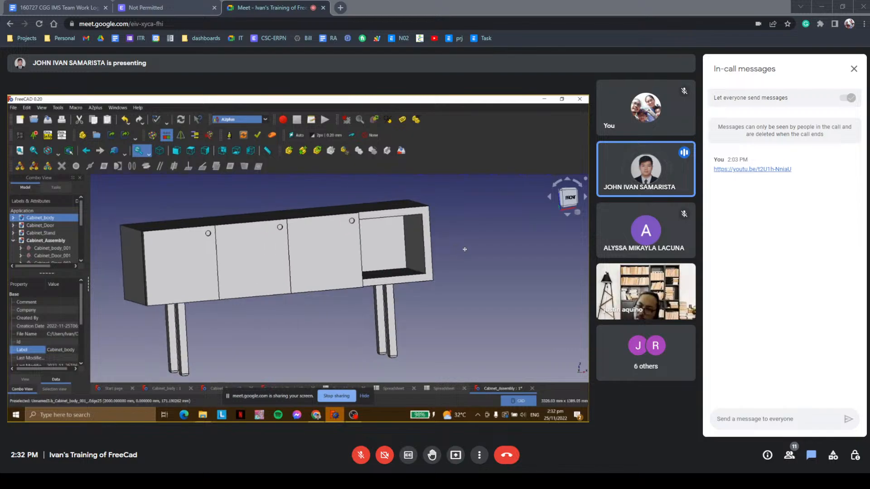